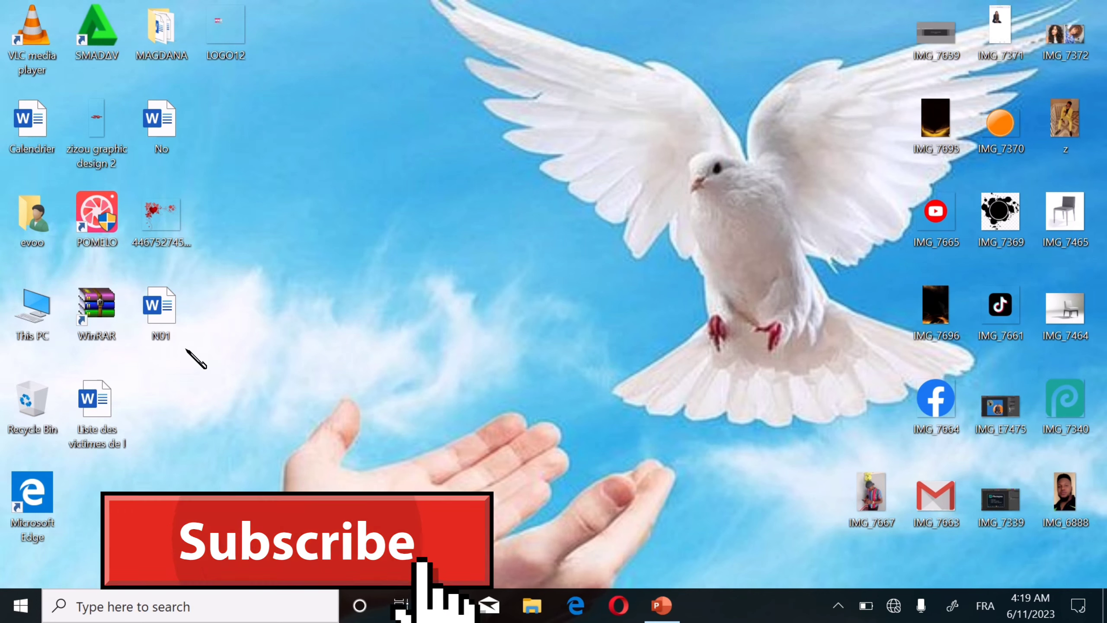
- Open the Léogane flood-victims Word document and dismiss the translation offer
click(94, 402)
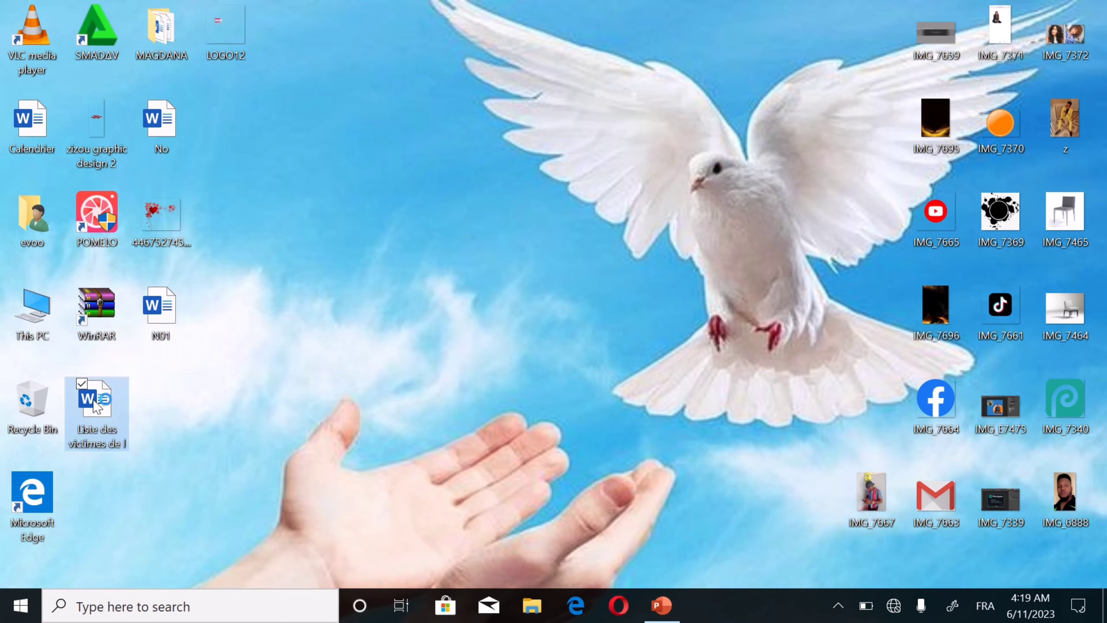
double_click(97, 406)
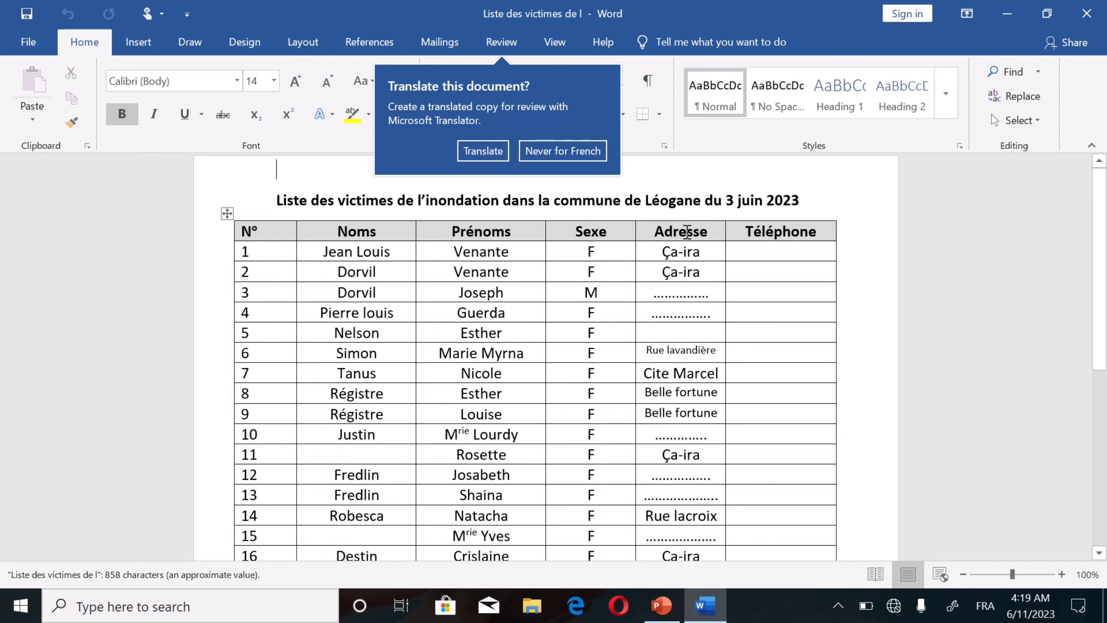
click(974, 243)
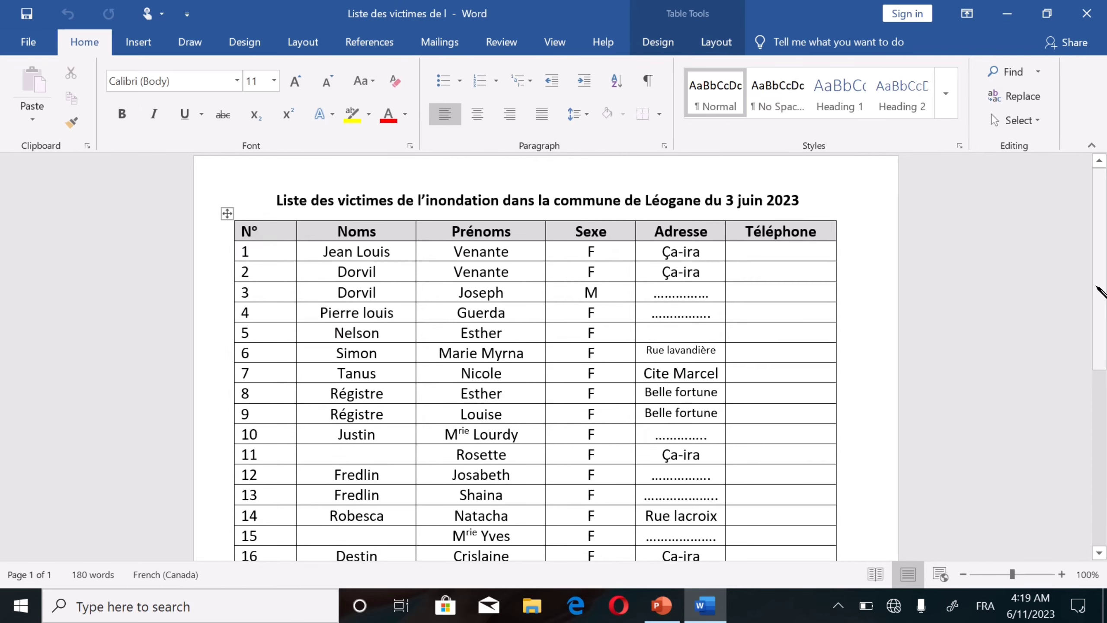
- Scroll through the victims table down to entry 31 and back up
drag(1097, 294, 1096, 399)
scroll(1105, 495, down, 2)
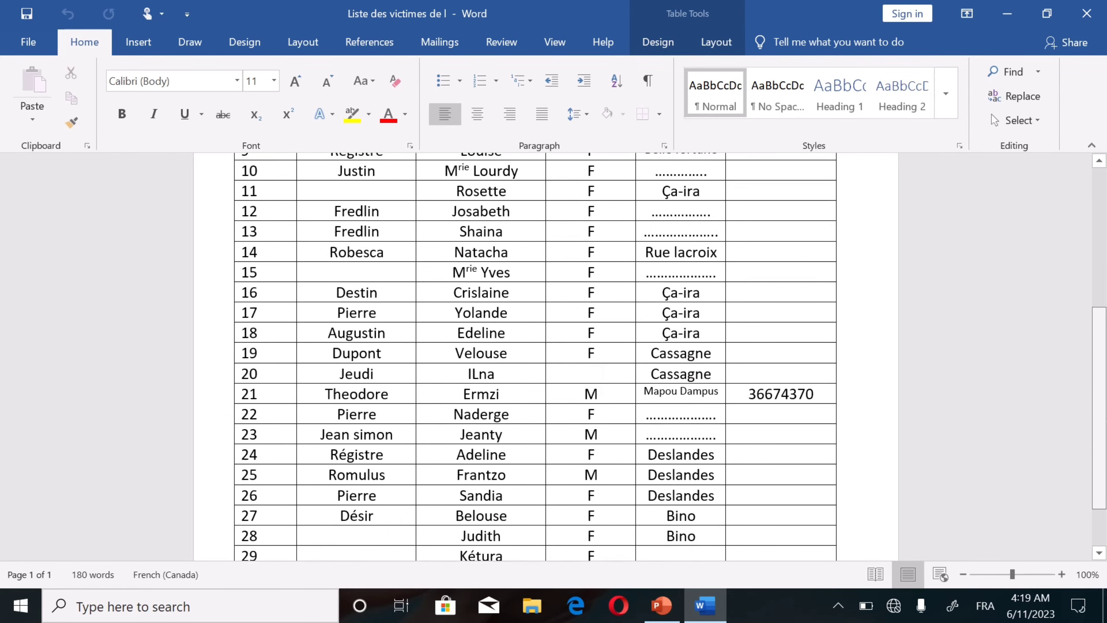
scroll(1106, 494, down, 1)
scroll(1105, 495, down, 1)
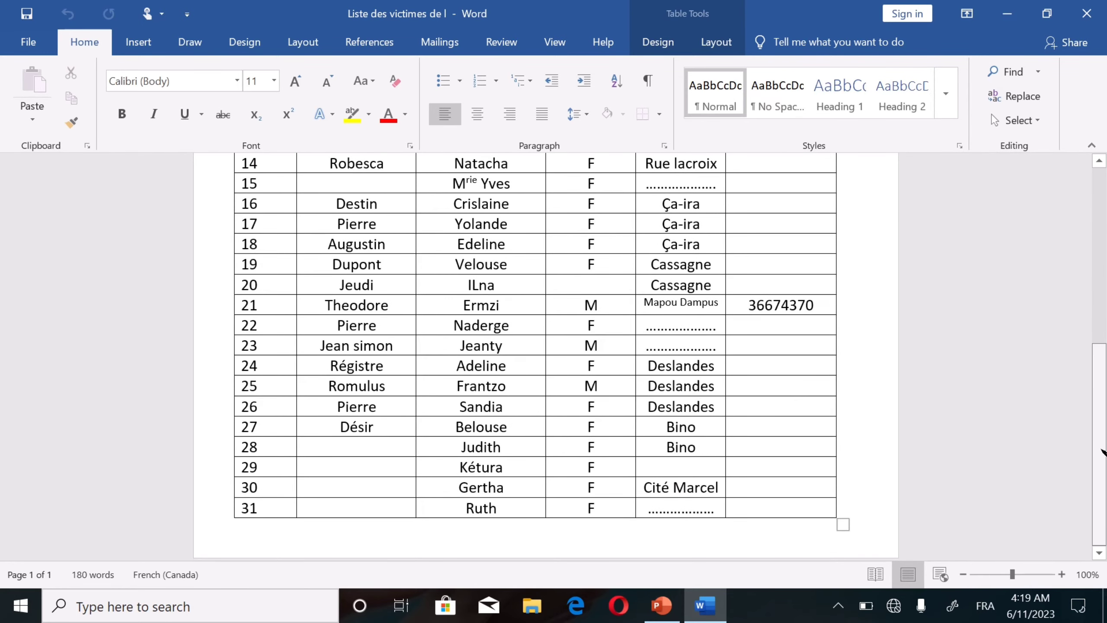
drag(1102, 452, 1102, 242)
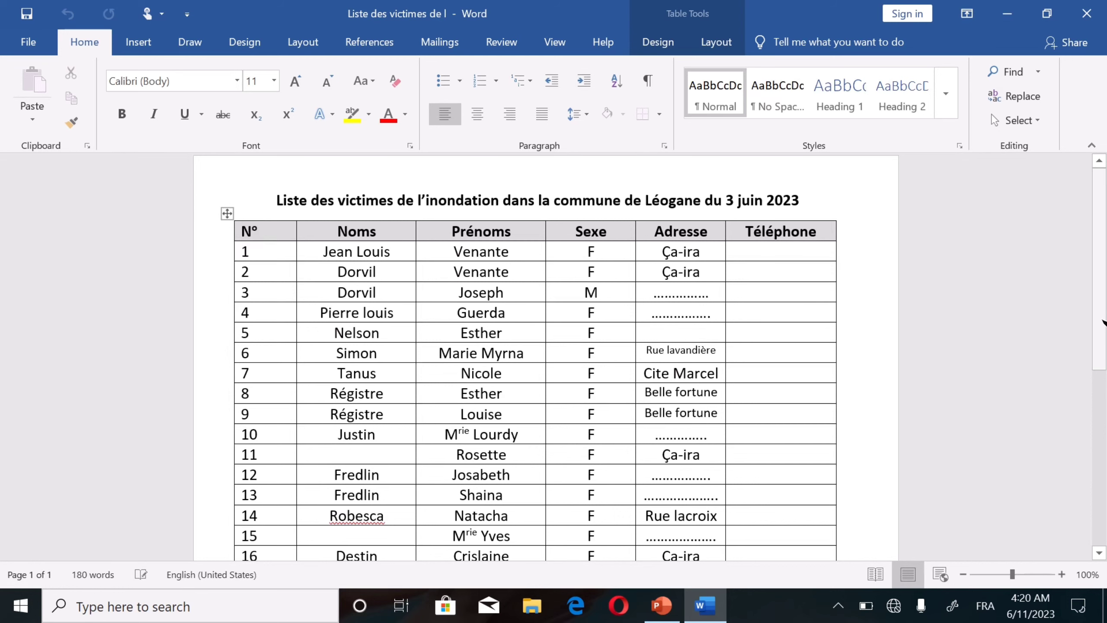
scroll(1103, 345, down, 1)
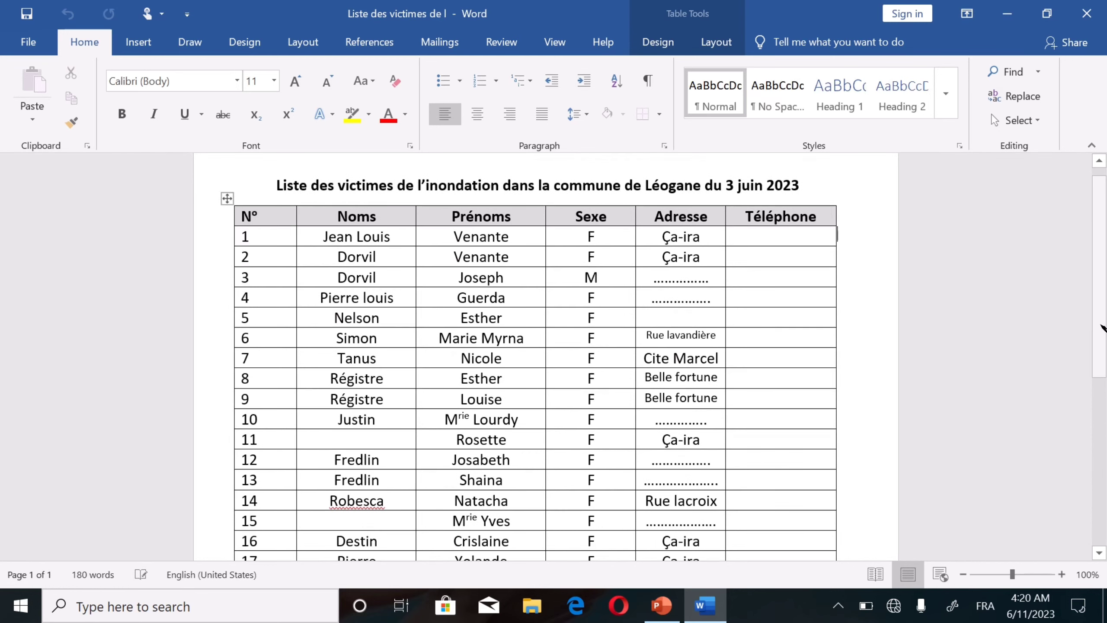
scroll(1103, 354, down, 2)
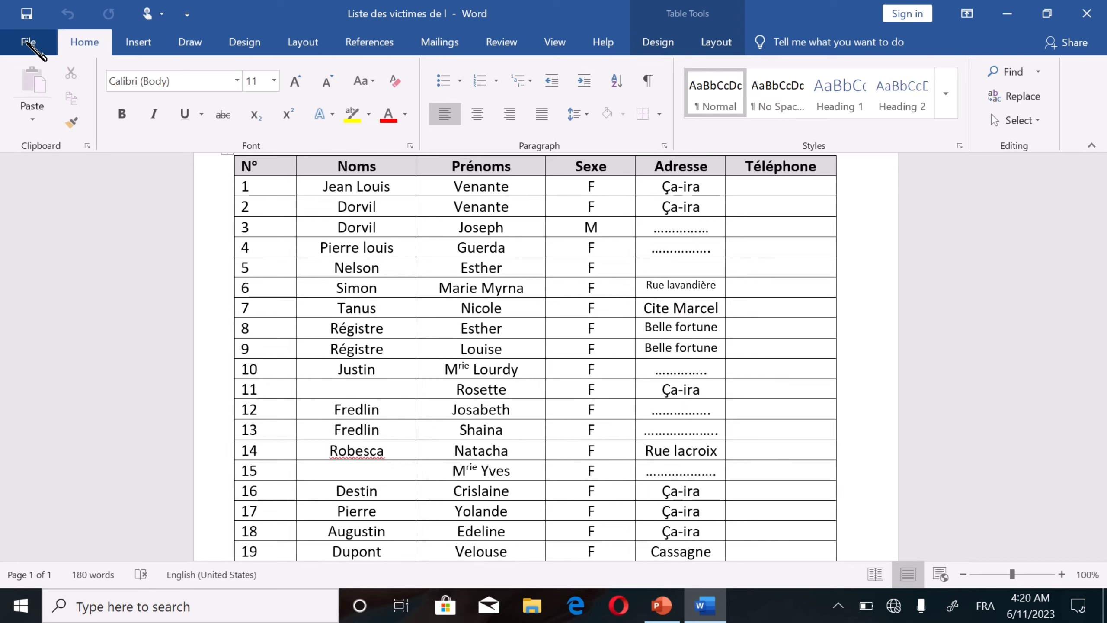
- Open Save As for the victims list with the Desktop chosen as the location
click(27, 41)
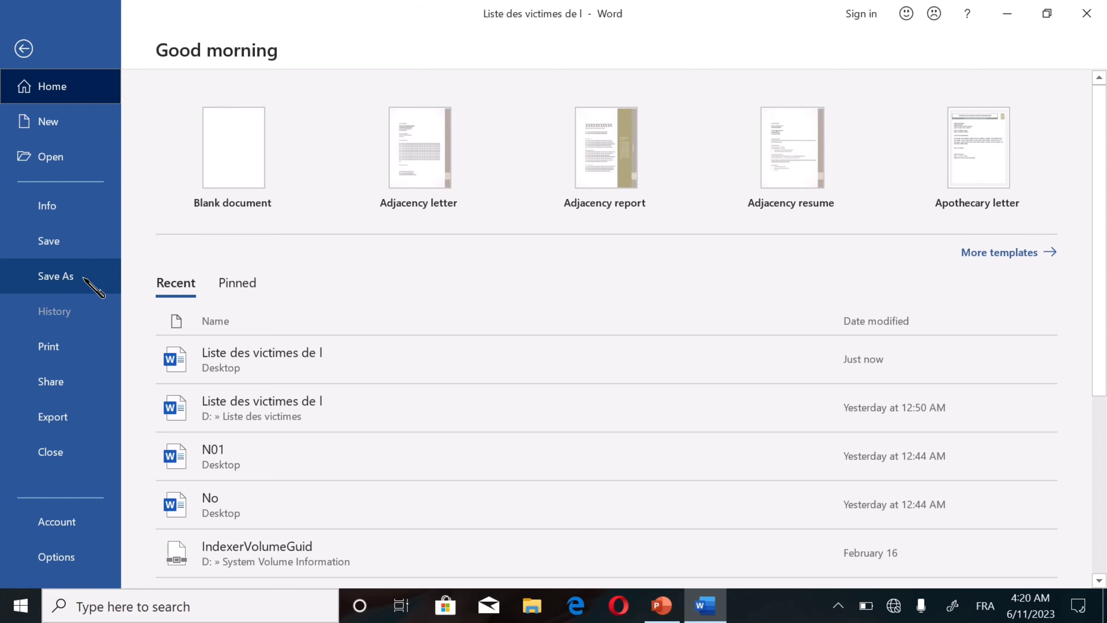
click(93, 286)
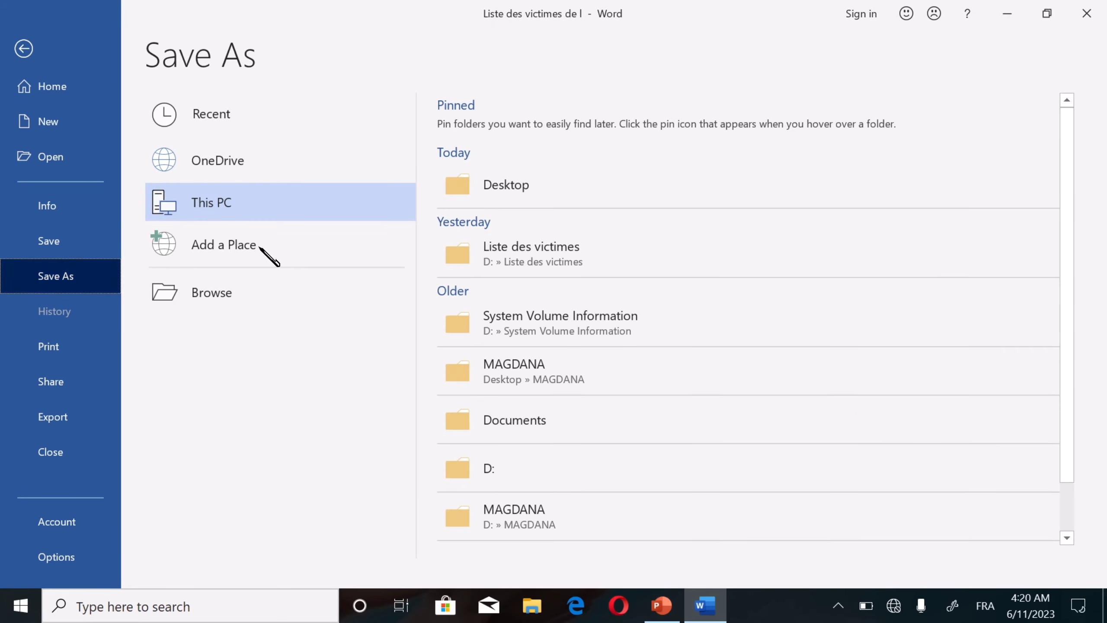
mouse_move(554, 185)
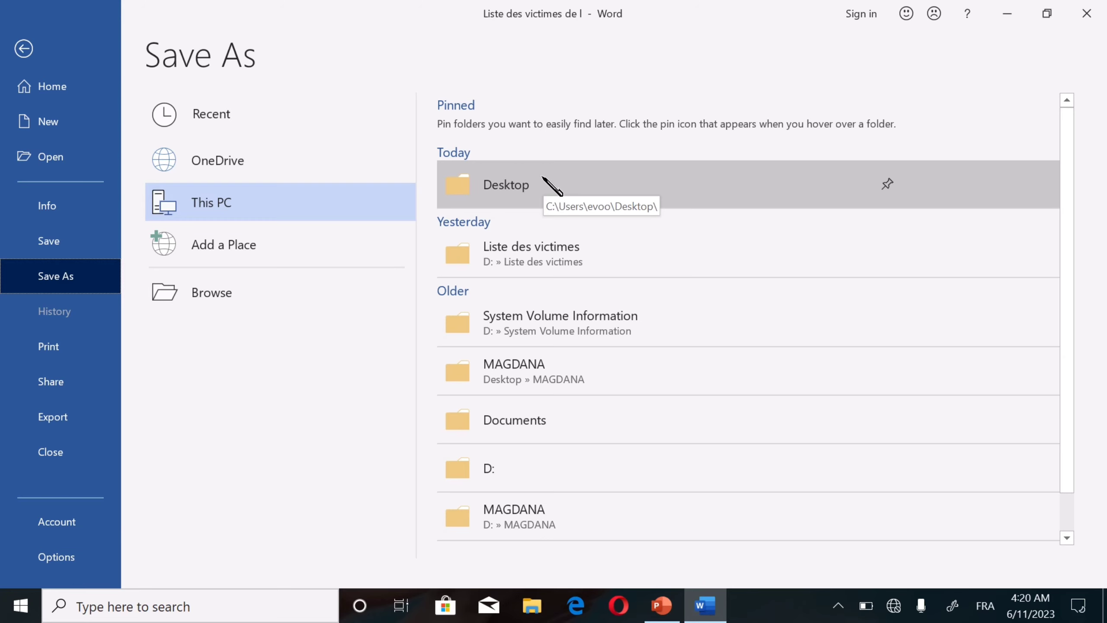
click(541, 181)
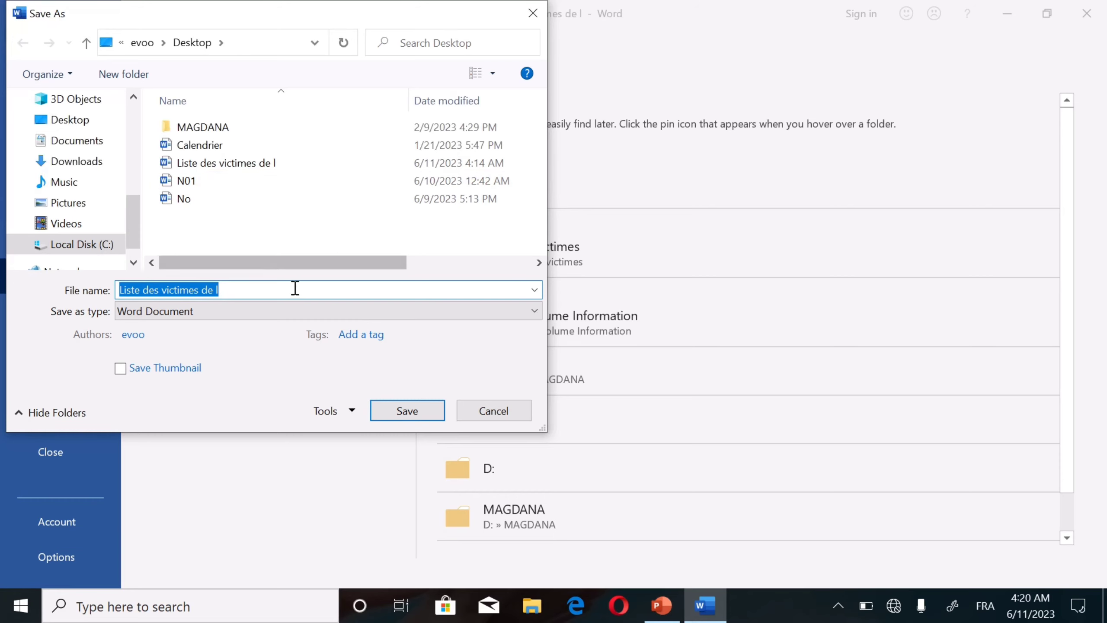
- Keep the file name 'Liste des victimes de l' and set the save type to PDF
click(249, 291)
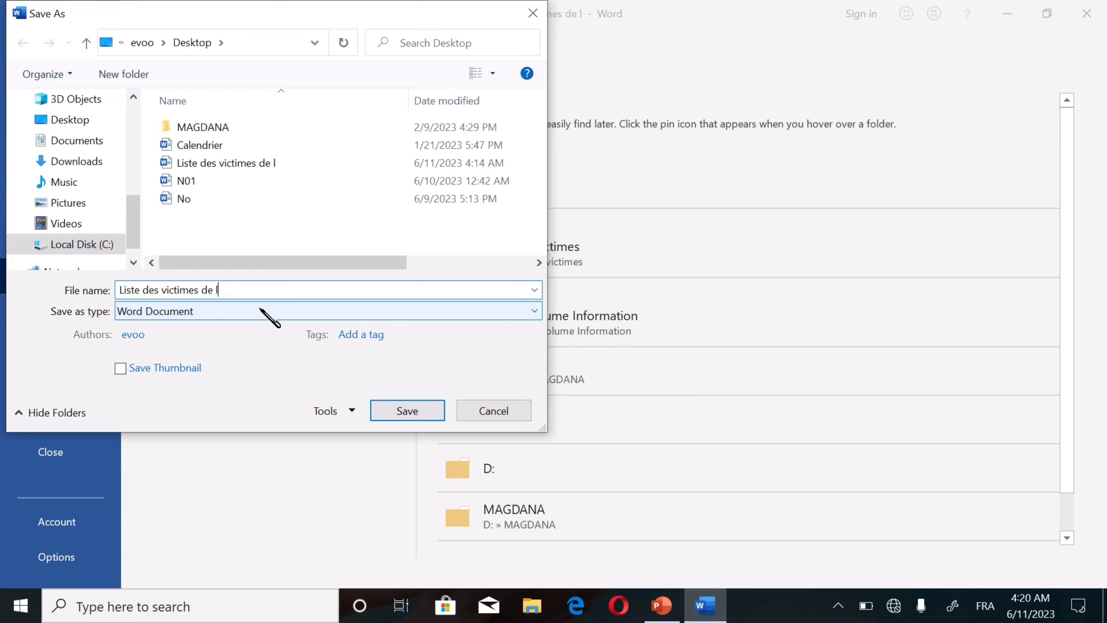
click(534, 311)
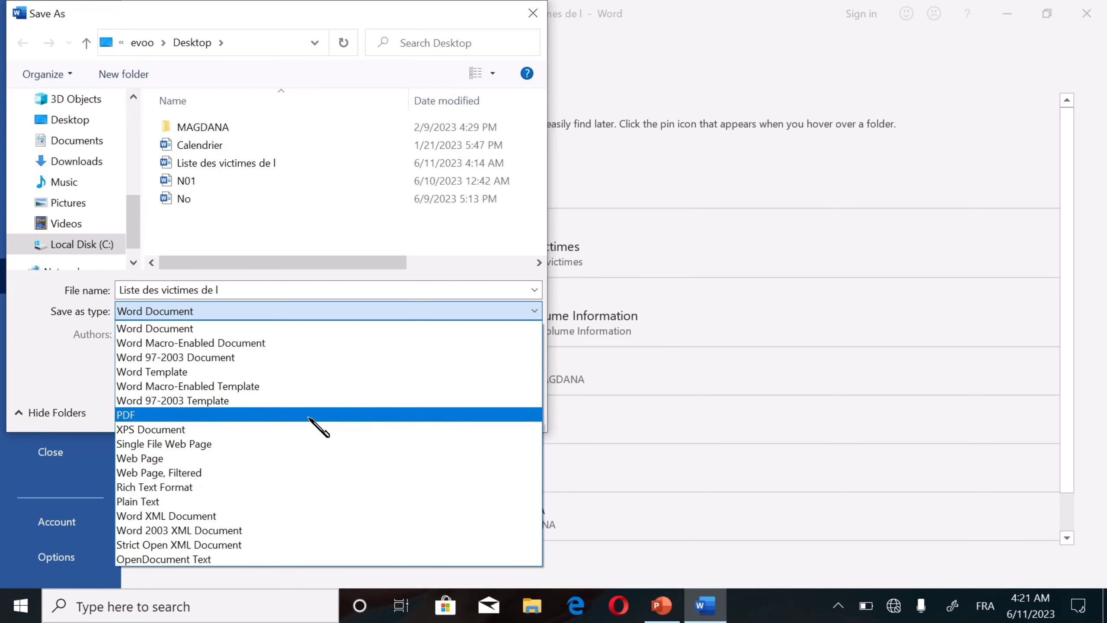
click(233, 417)
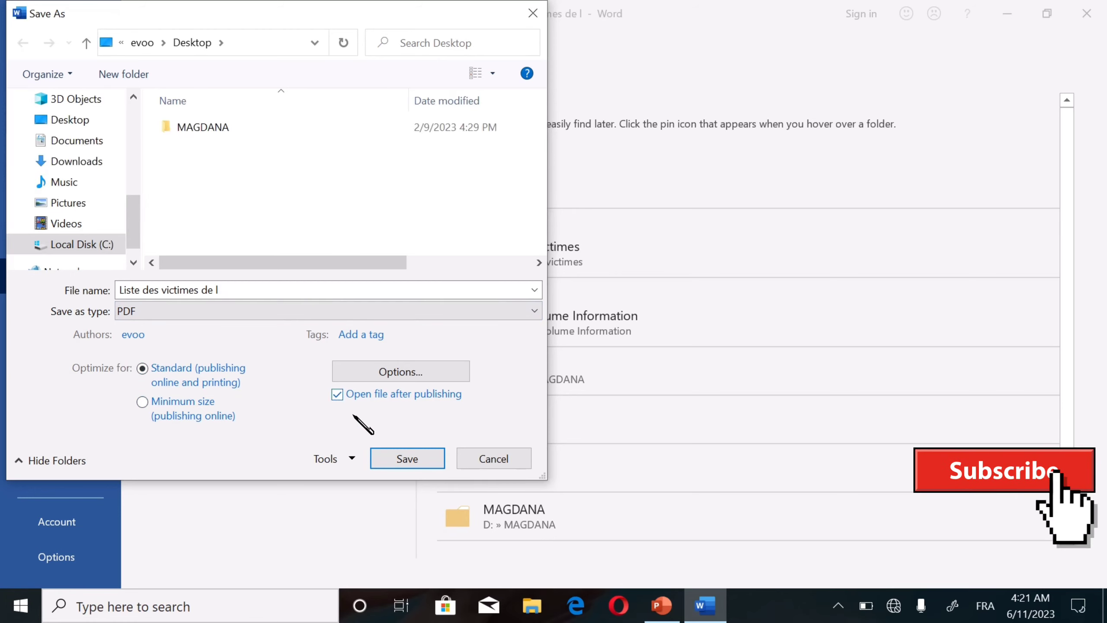
- Save the list as a PDF on the desktop and open the new PDF file
click(406, 459)
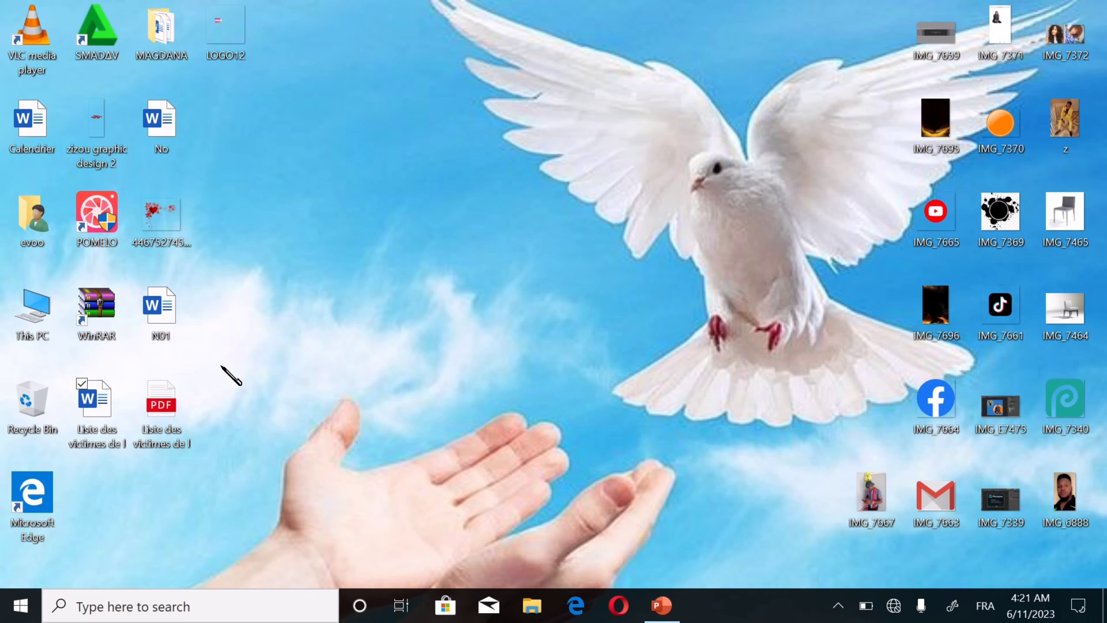
mouse_move(161, 413)
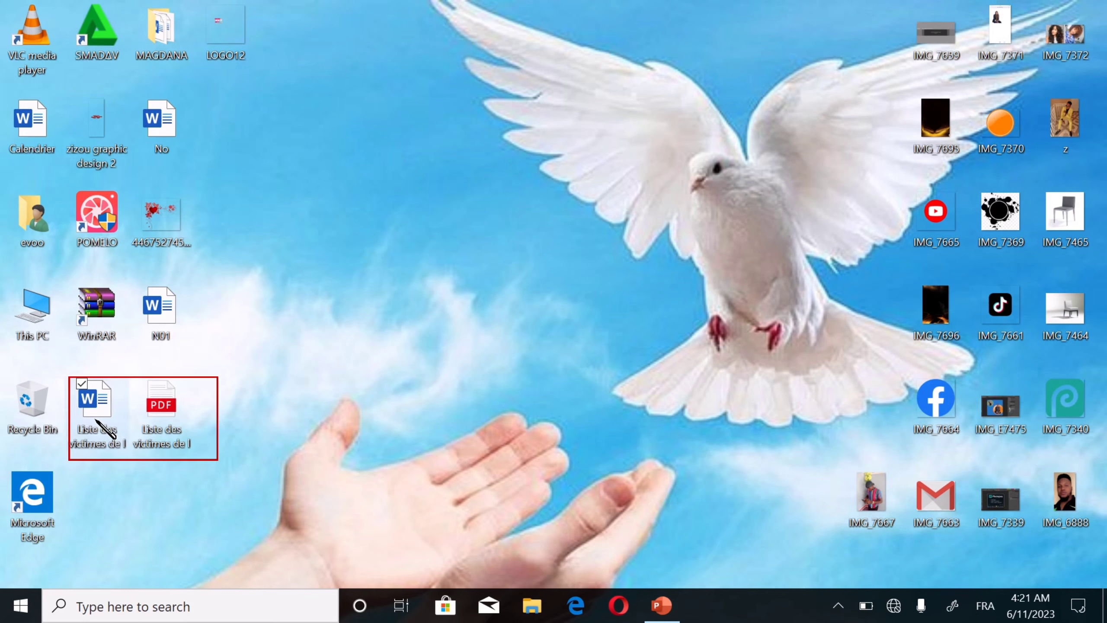
click(162, 411)
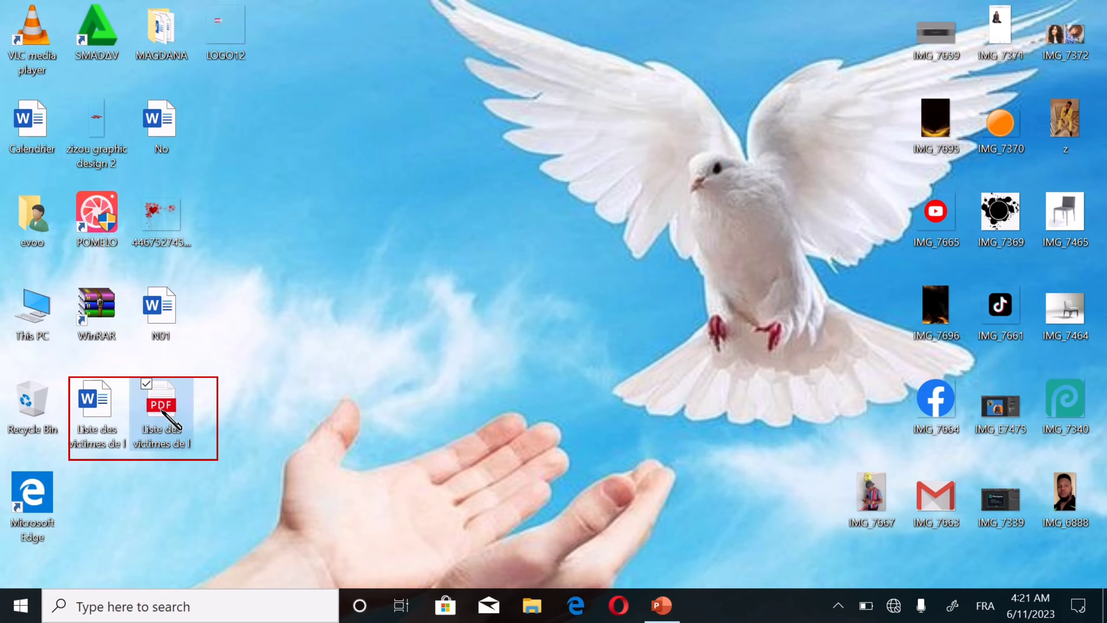
double_click(162, 413)
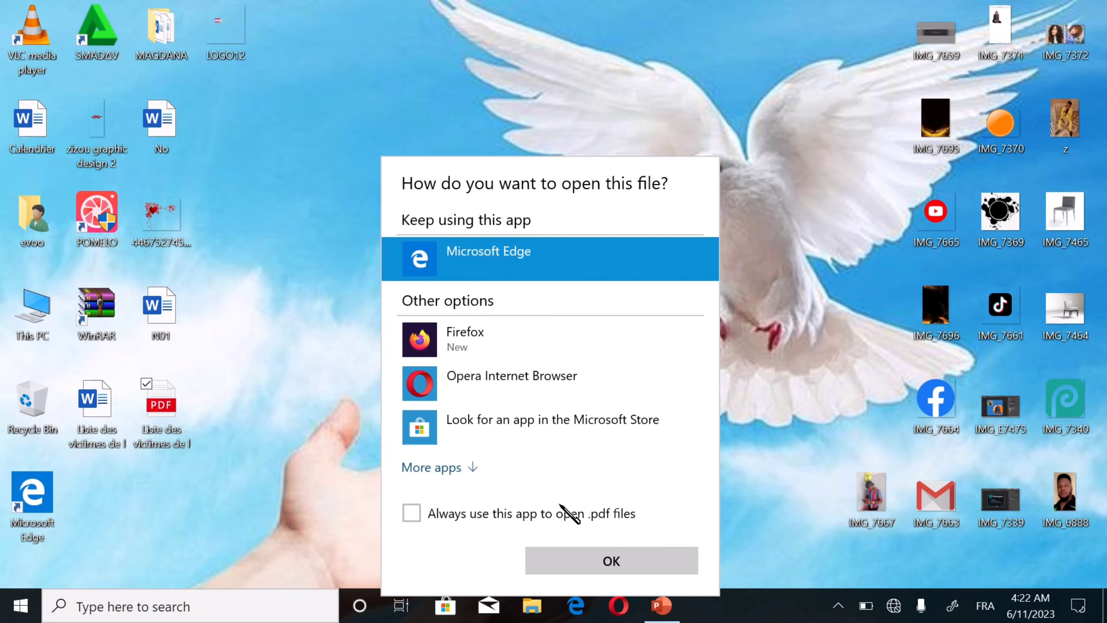
- View the victims PDF in Microsoft Edge from top to bottom, then close Edge
click(599, 566)
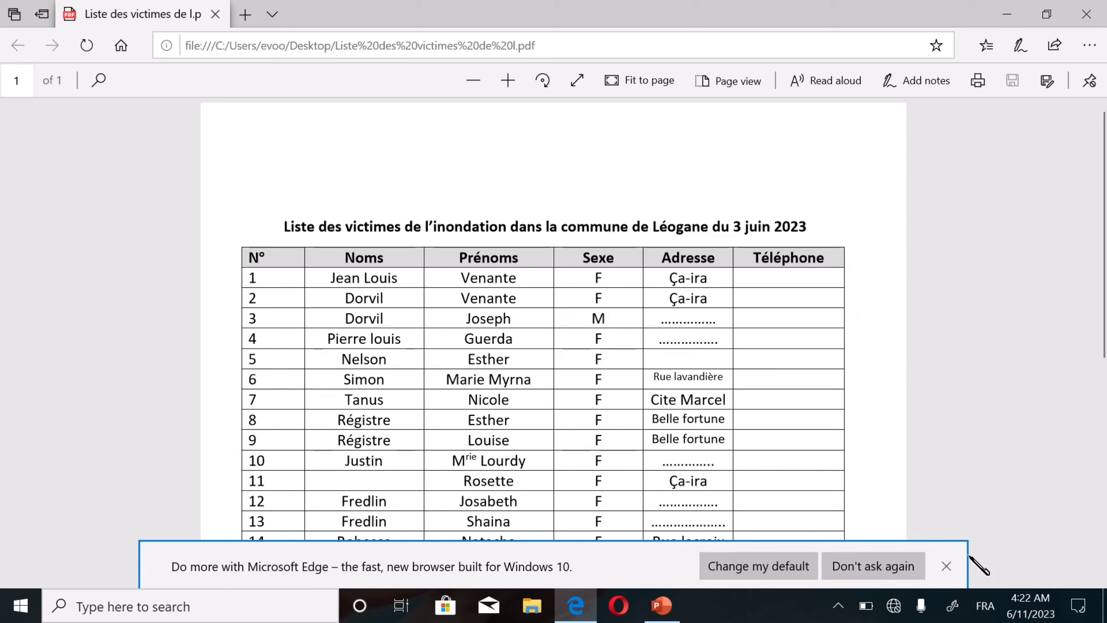
click(946, 566)
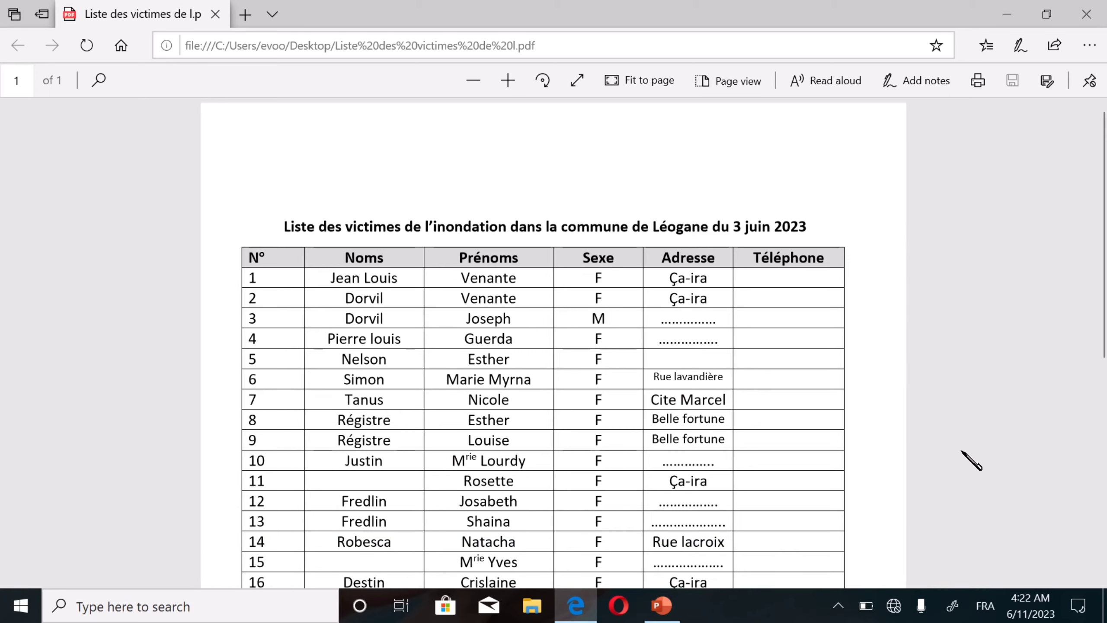
mouse_move(1101, 233)
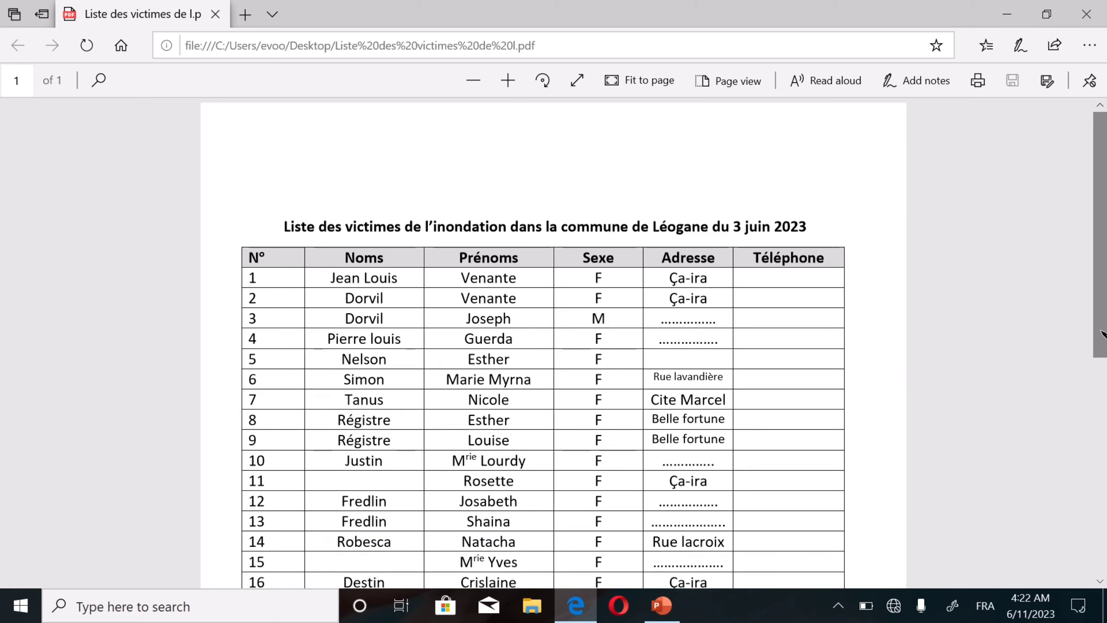
drag(1103, 334, 1103, 594)
drag(1104, 525, 1094, 317)
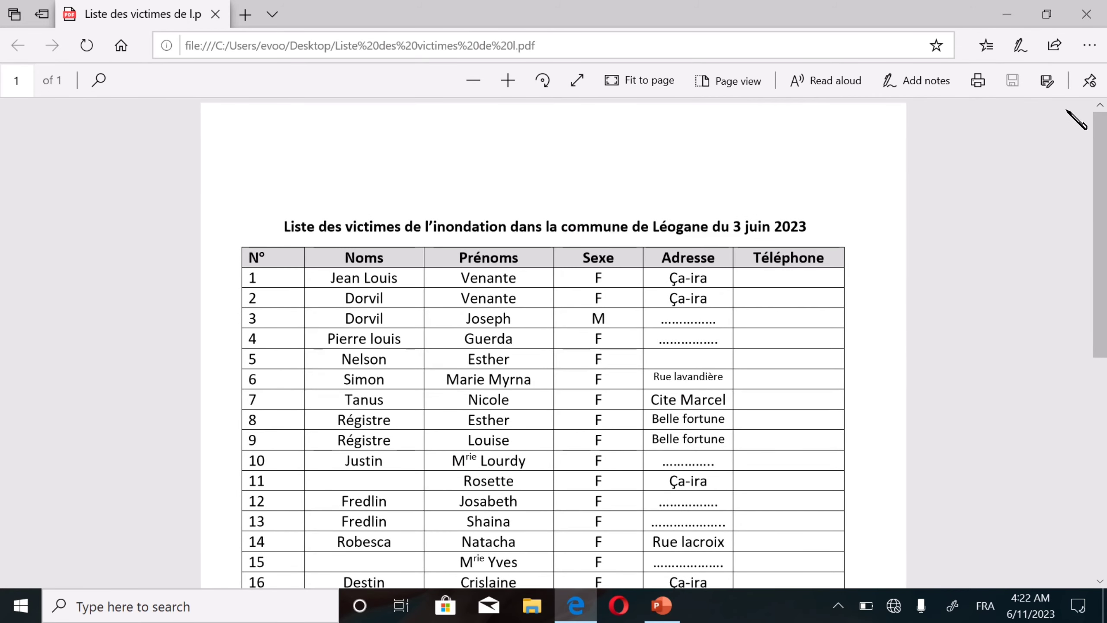
click(1087, 14)
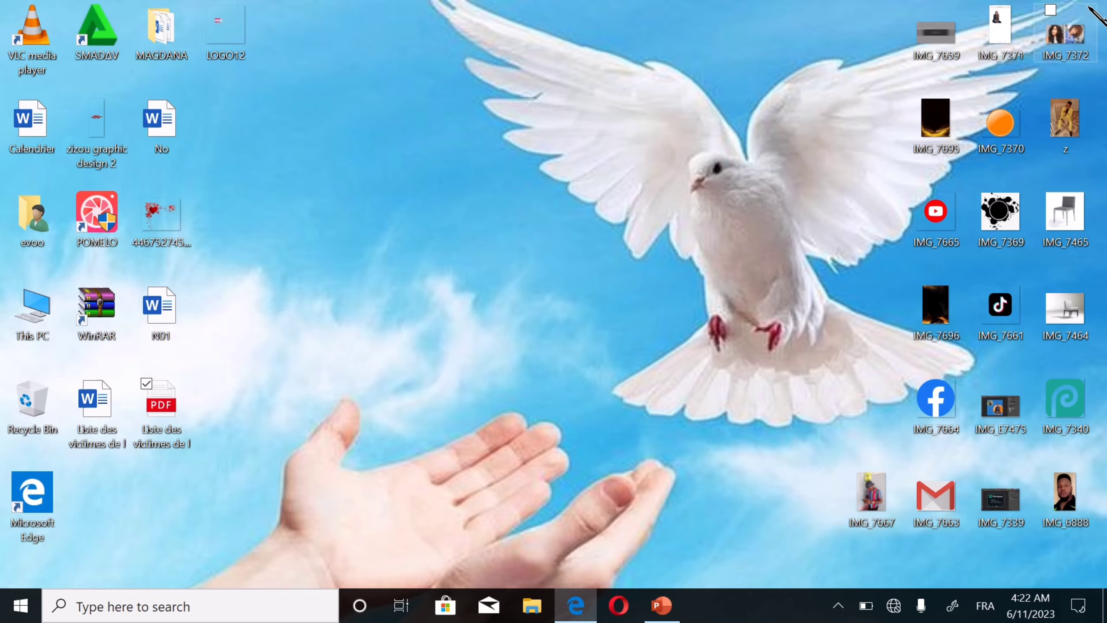